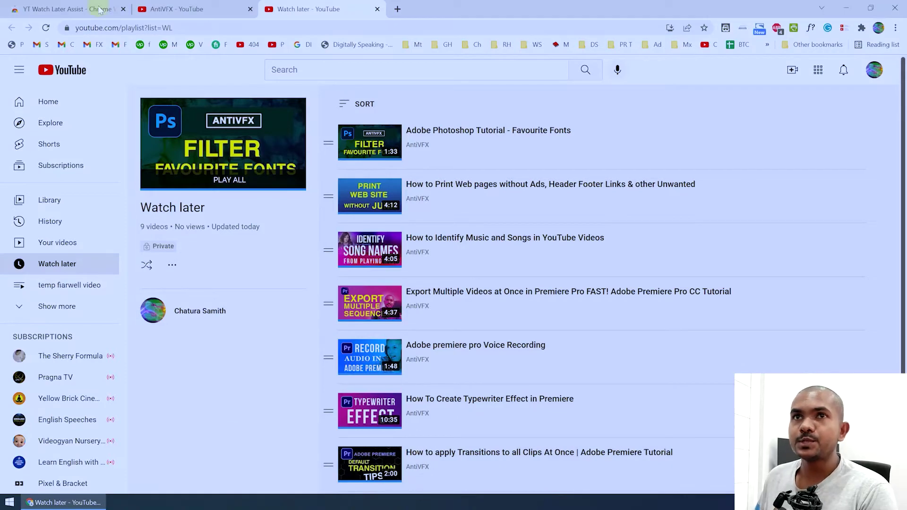
# From its Web Store page, confirm YT Watch Later Assist appears in Chrome's extensions menu
pyautogui.click(66, 9)
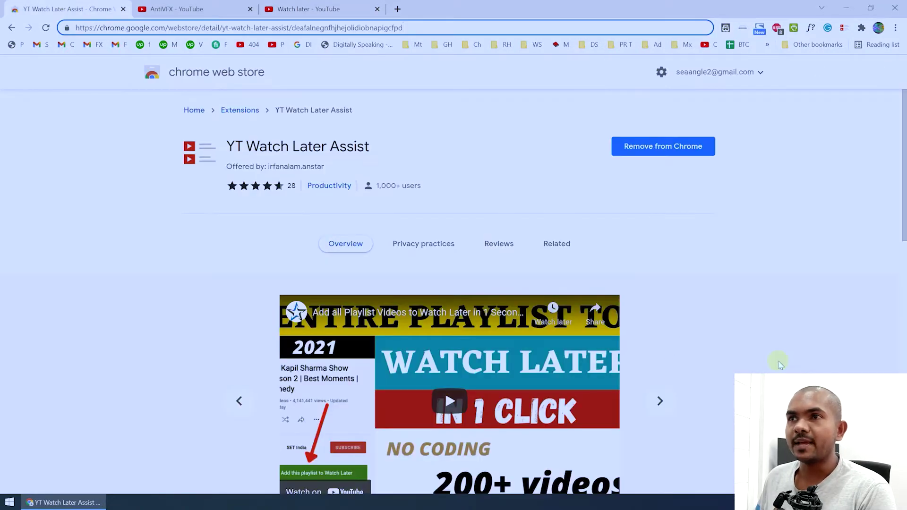
pyautogui.click(861, 29)
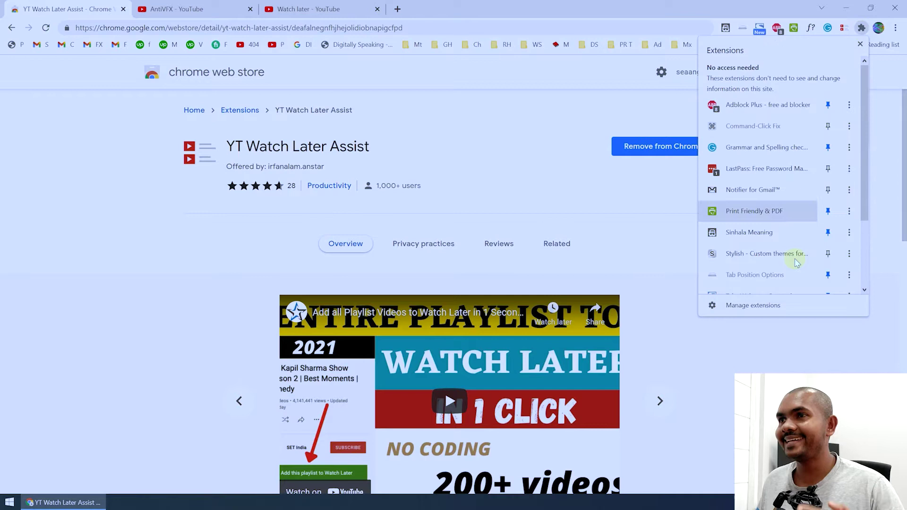
pyautogui.scroll(-3, 797, 260)
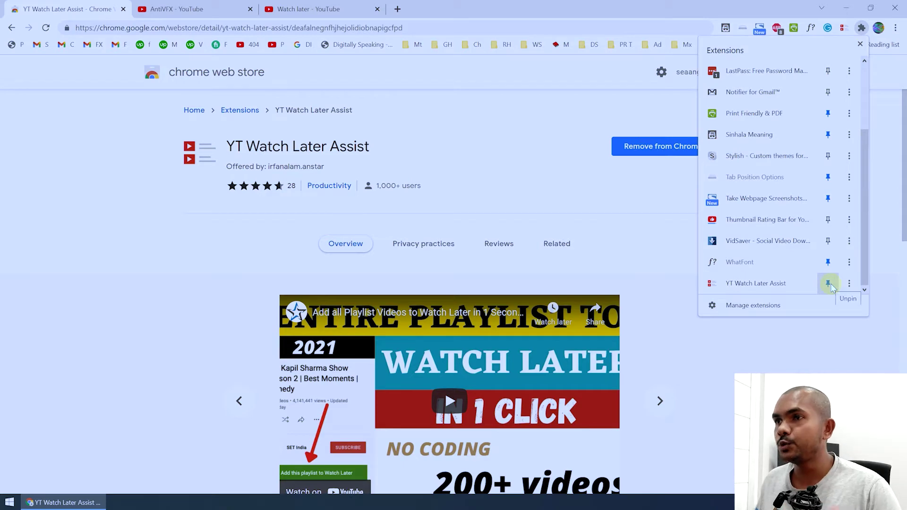
pyautogui.click(765, 345)
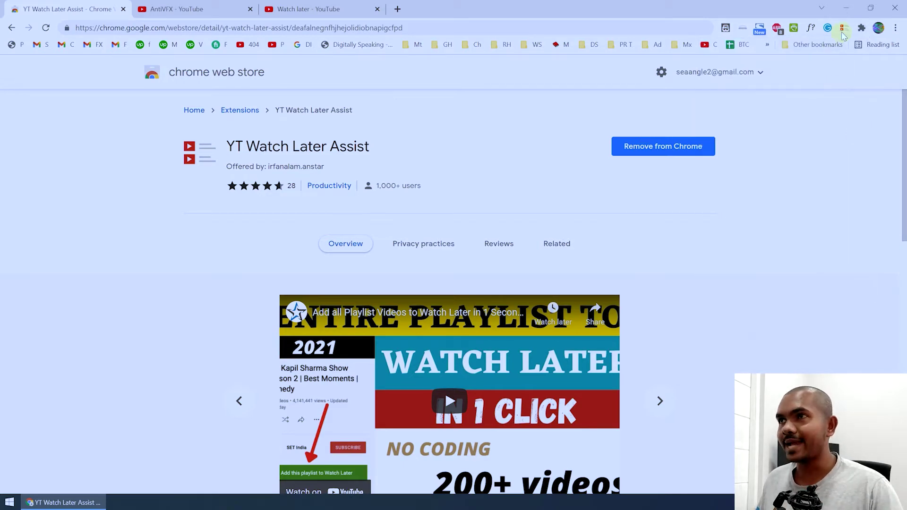
# Open the Watch later playlist with its 9 AntiVFX videos and check the Watch Later Assist popup
pyautogui.click(189, 9)
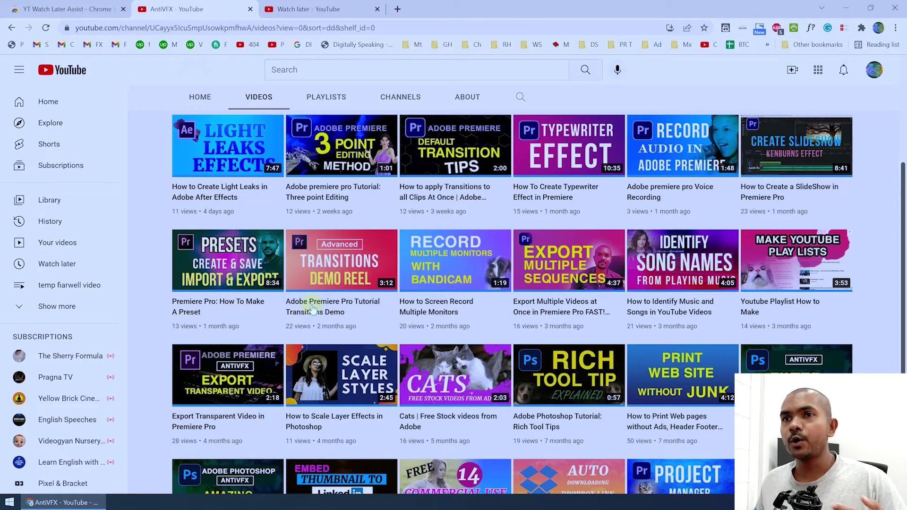
pyautogui.scroll(5, 347, 334)
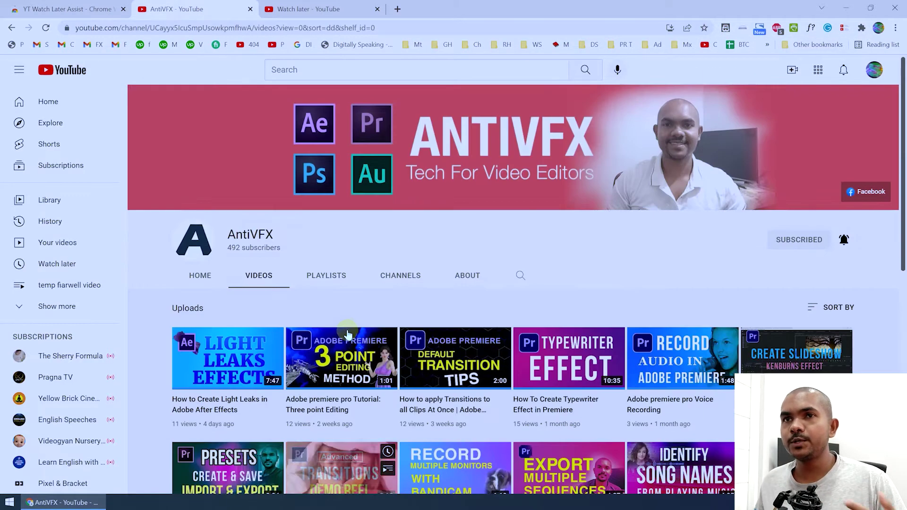
pyautogui.click(58, 268)
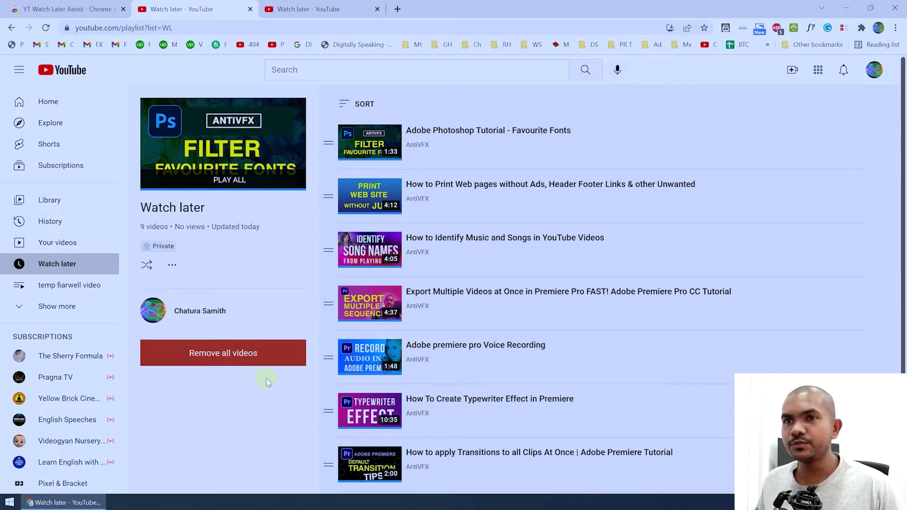
pyautogui.click(843, 28)
pyautogui.click(637, 147)
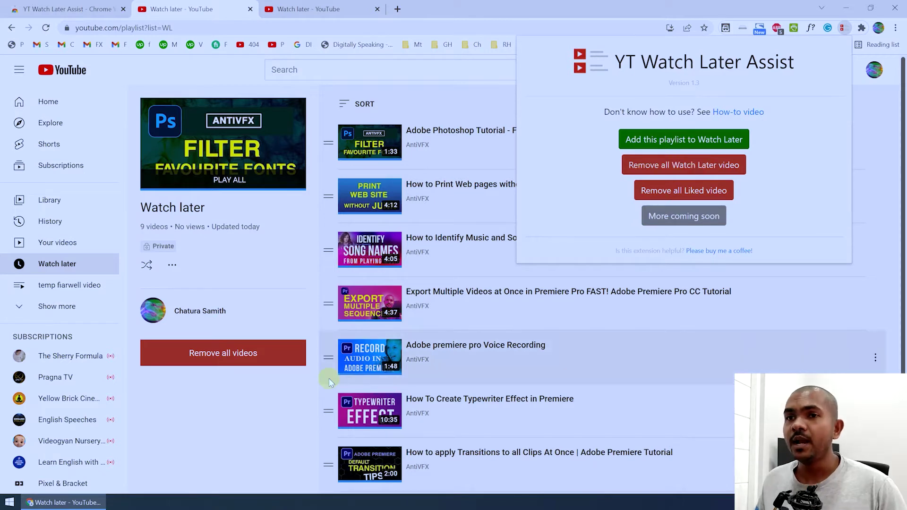
pyautogui.click(220, 411)
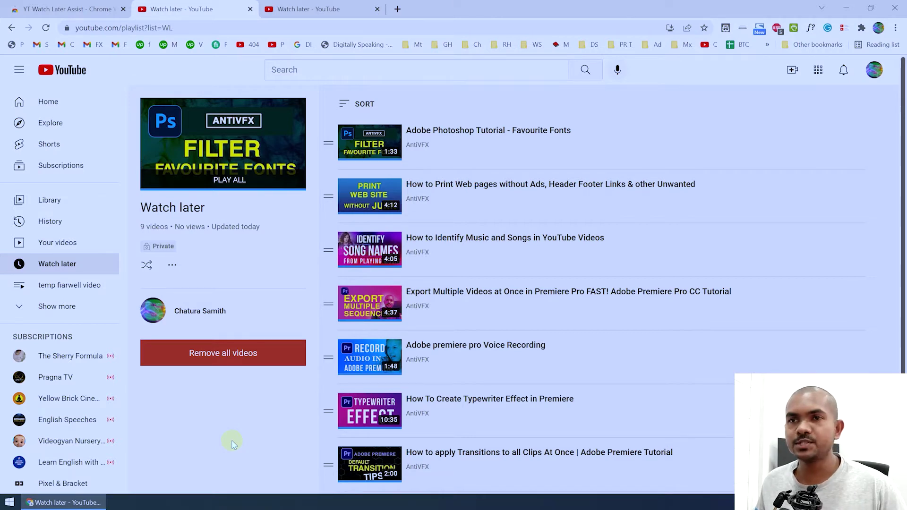
# Remove all 9 Watch later videos with the extension's Remove all videos button
pyautogui.click(237, 359)
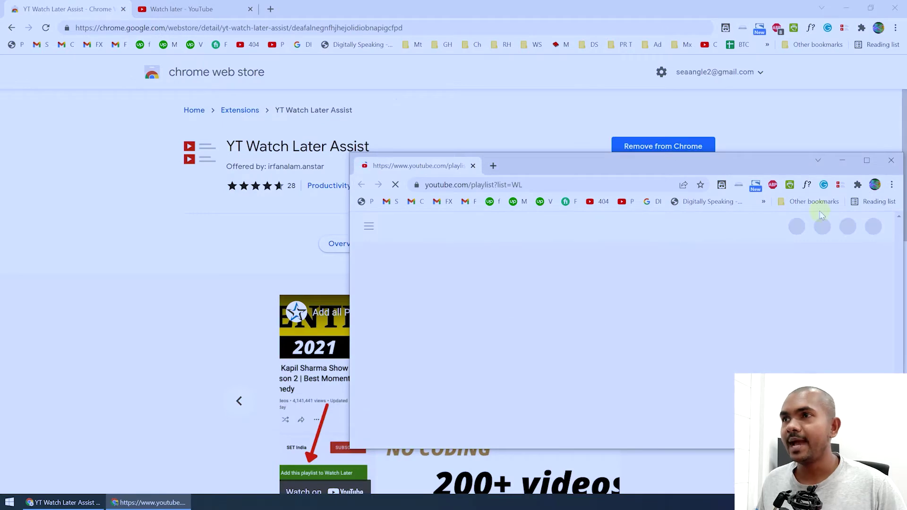
pyautogui.click(859, 163)
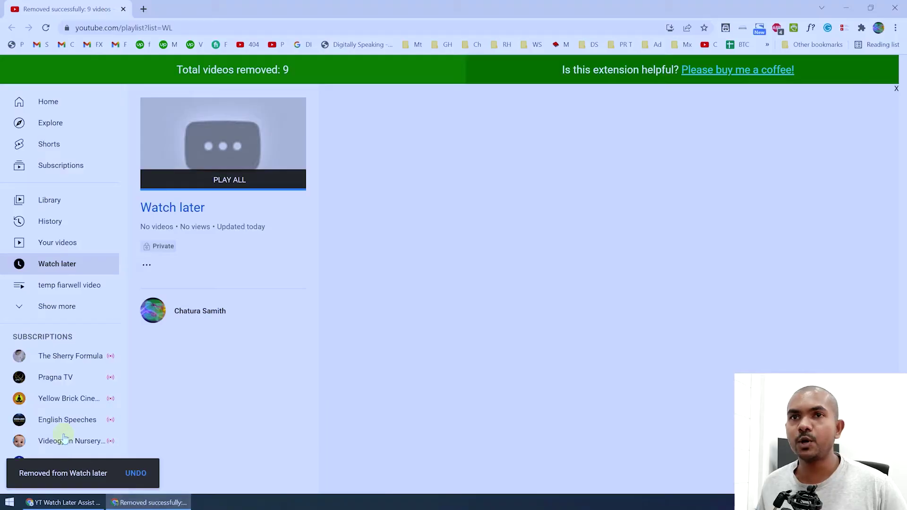
# Open Liked videos (1,072 videos) from the Library and view the extension's Remove all Liked video option
pyautogui.click(68, 207)
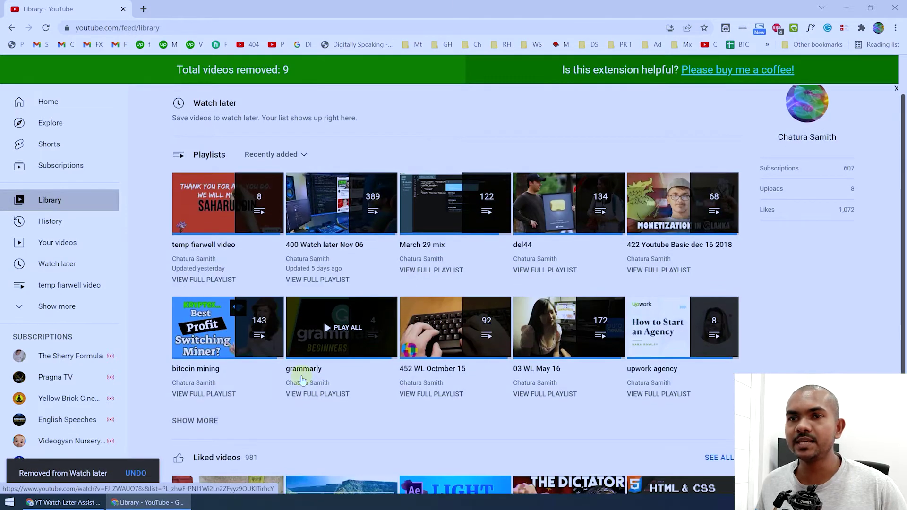
pyautogui.scroll(-1, 303, 381)
pyautogui.scroll(-1, 242, 332)
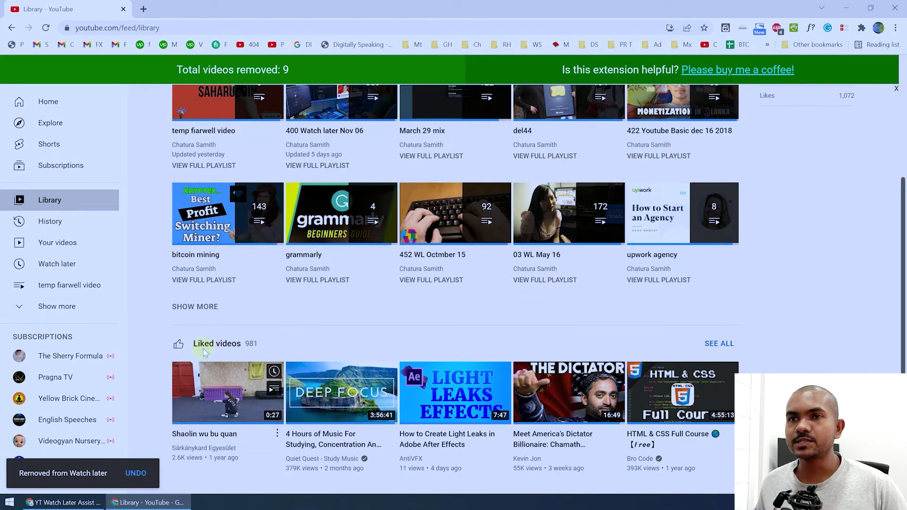
pyautogui.click(212, 345)
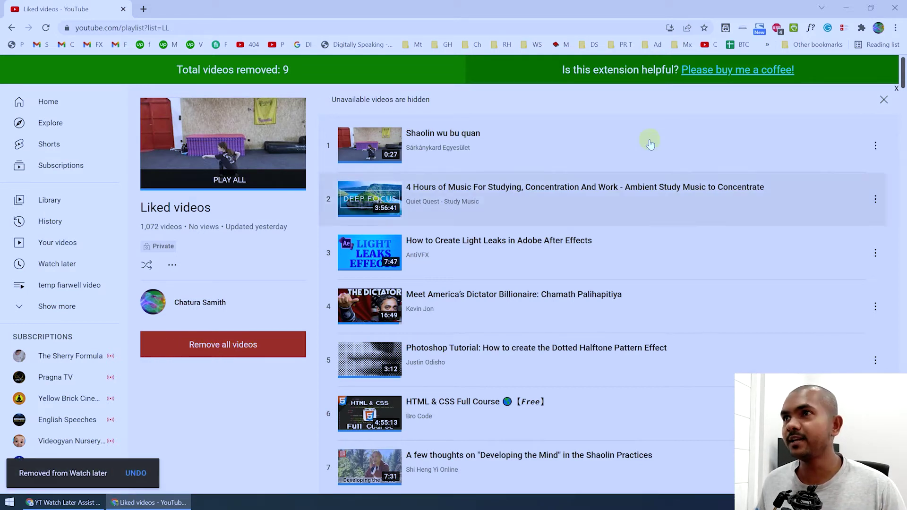
pyautogui.click(842, 28)
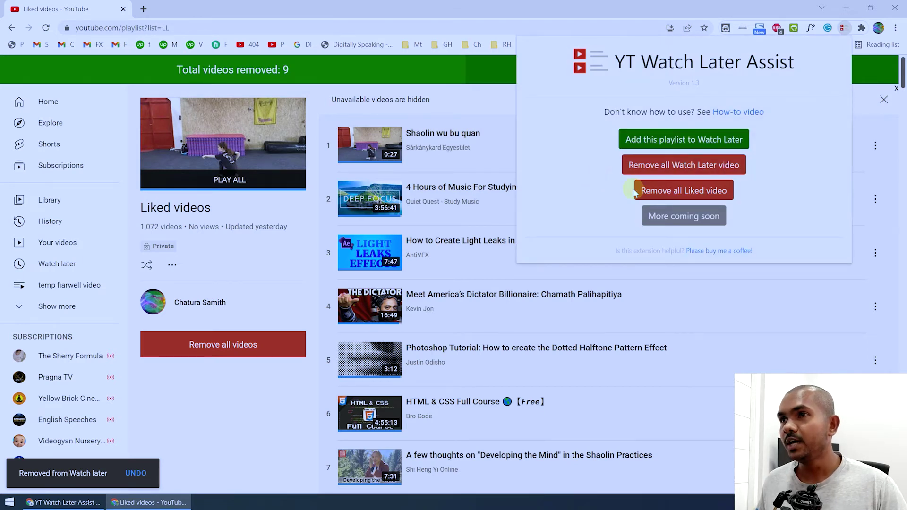
pyautogui.click(666, 196)
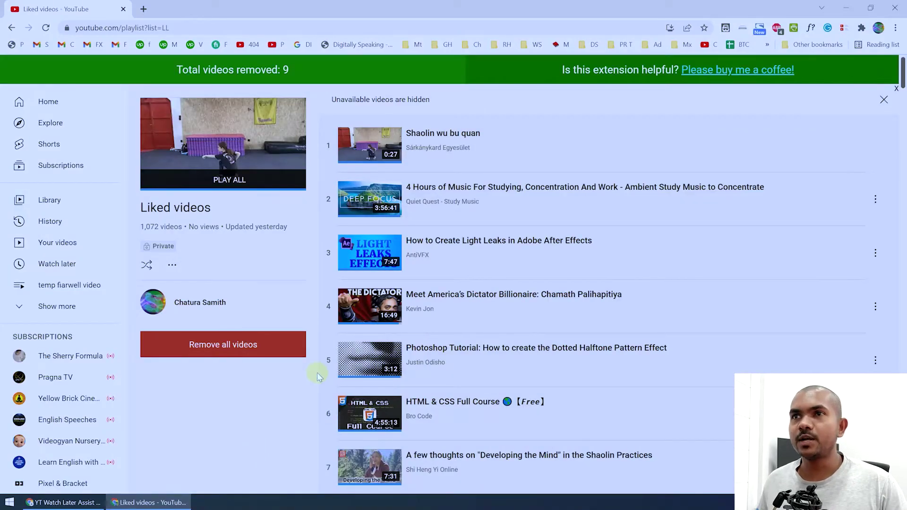
# In the other browser window, search YouTube for 'gta 5' from the home page
pyautogui.click(64, 502)
pyautogui.click(175, 6)
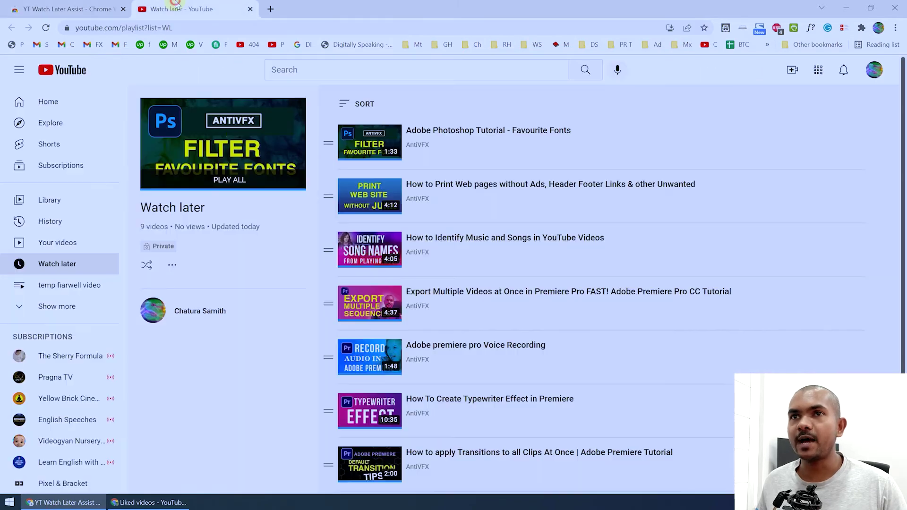
pyautogui.click(81, 70)
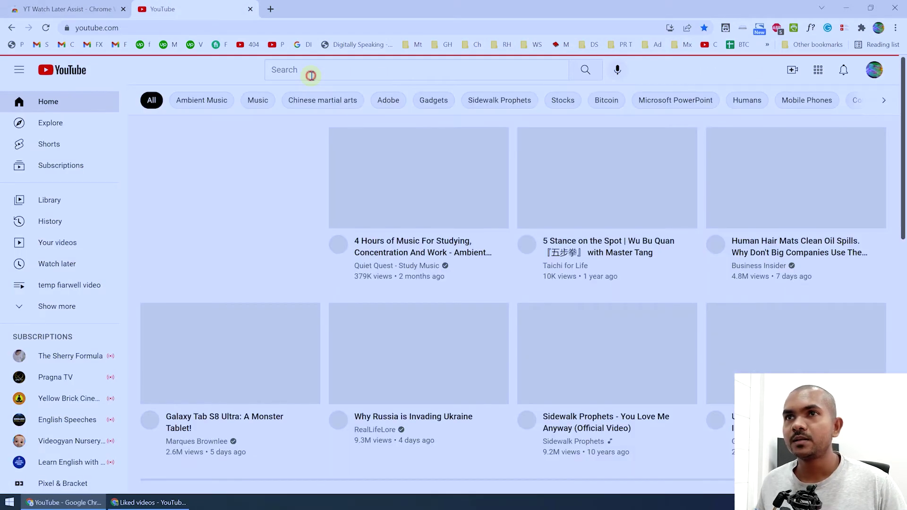
pyautogui.click(312, 75)
pyautogui.write('gt')
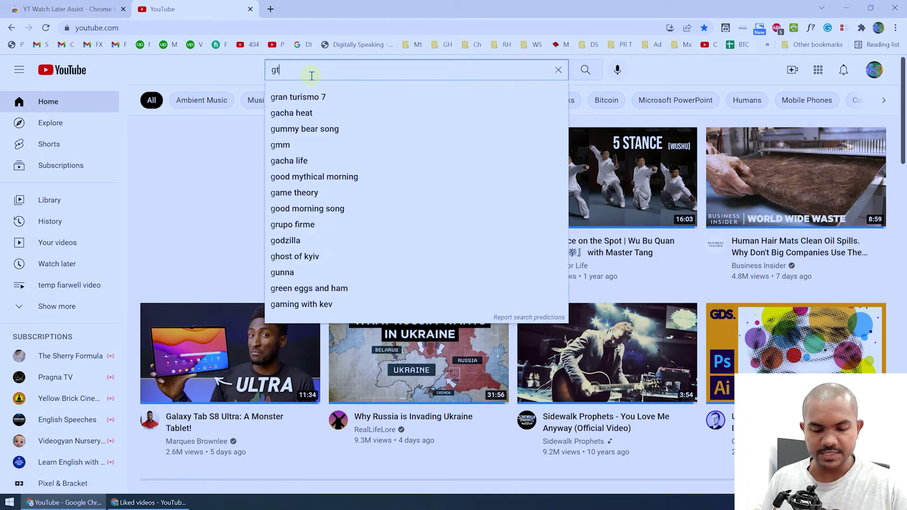
pyautogui.write('a')
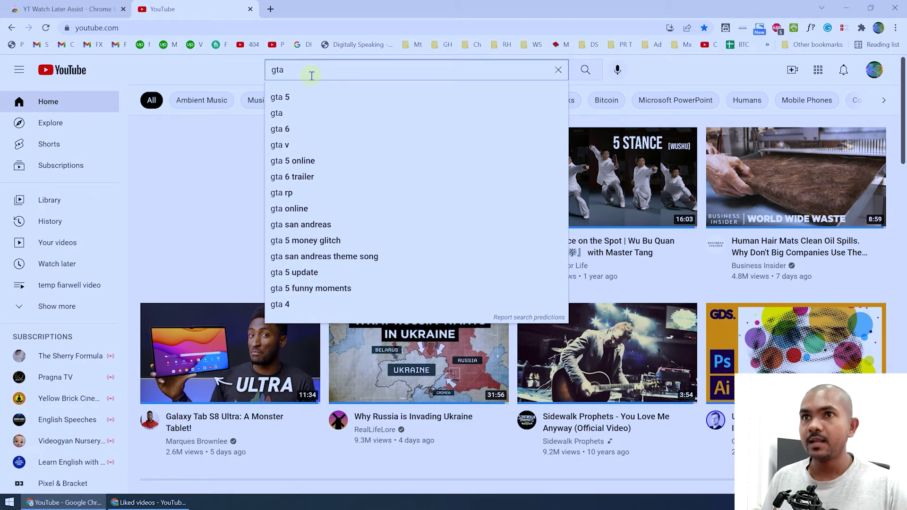
pyautogui.write(' 5')
pyautogui.press('Return')
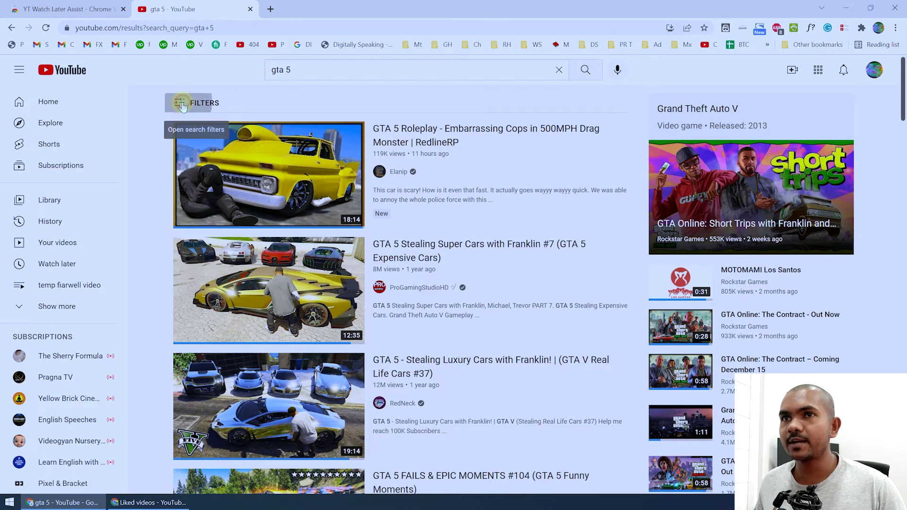
# Filter results to playlists and open the 74-video Grand Theft Auto 5 playlist in a new tab
pyautogui.click(193, 108)
pyautogui.click(283, 191)
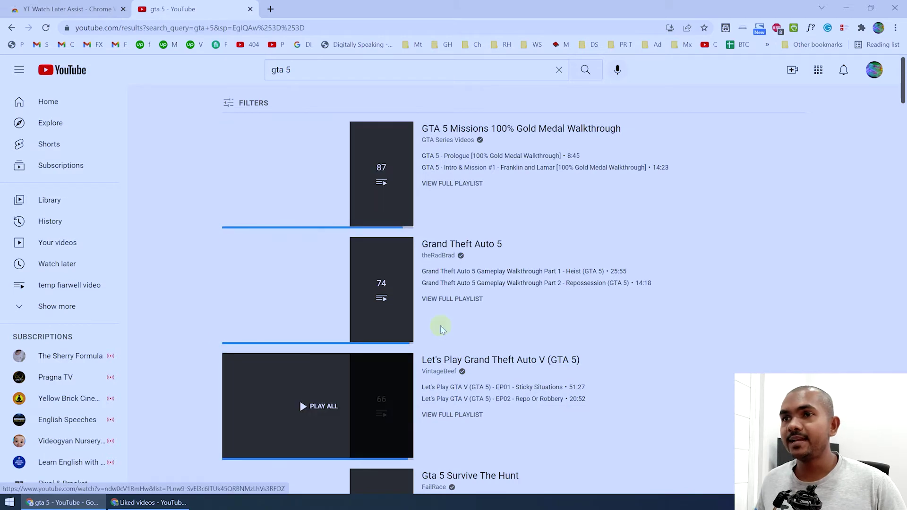
pyautogui.rightClick(441, 303)
pyautogui.click(456, 308)
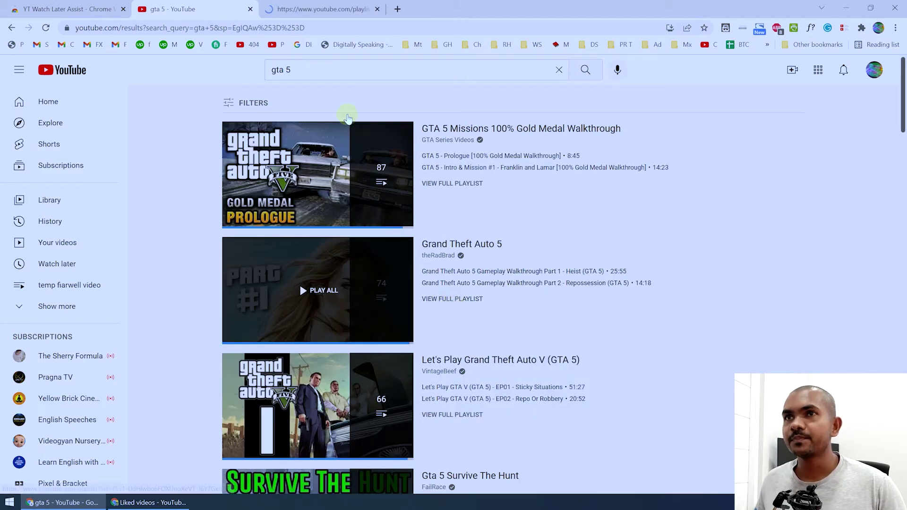
pyautogui.click(343, 5)
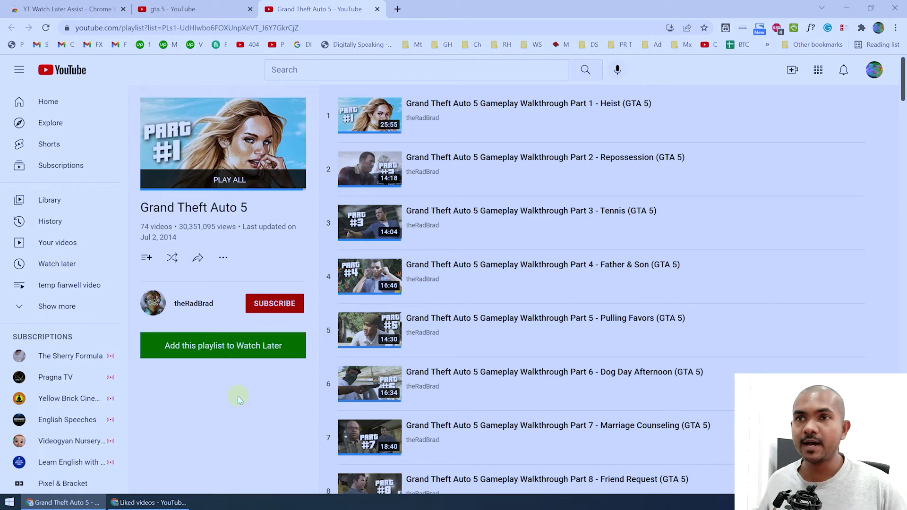
# Add all 74 Grand Theft Auto 5 videos to Watch later, then open Watch later in a new tab to confirm
pyautogui.click(227, 352)
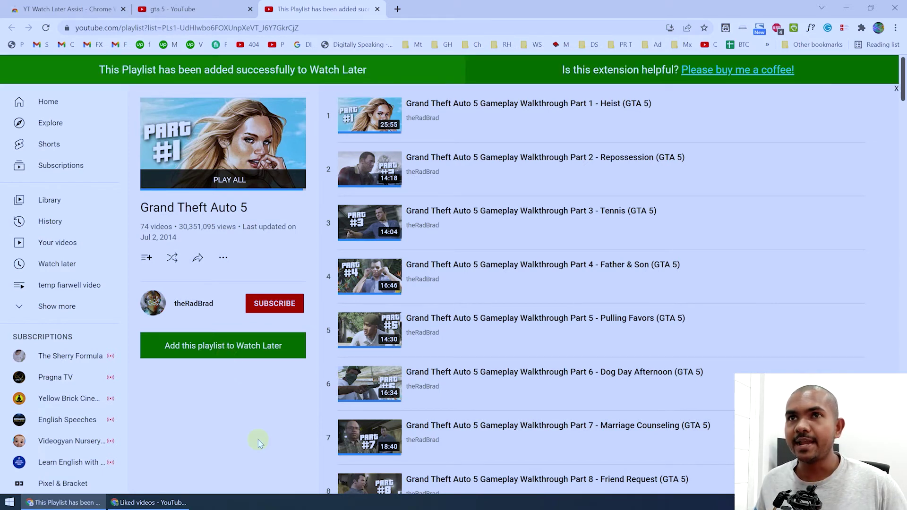
pyautogui.rightClick(67, 264)
pyautogui.click(104, 272)
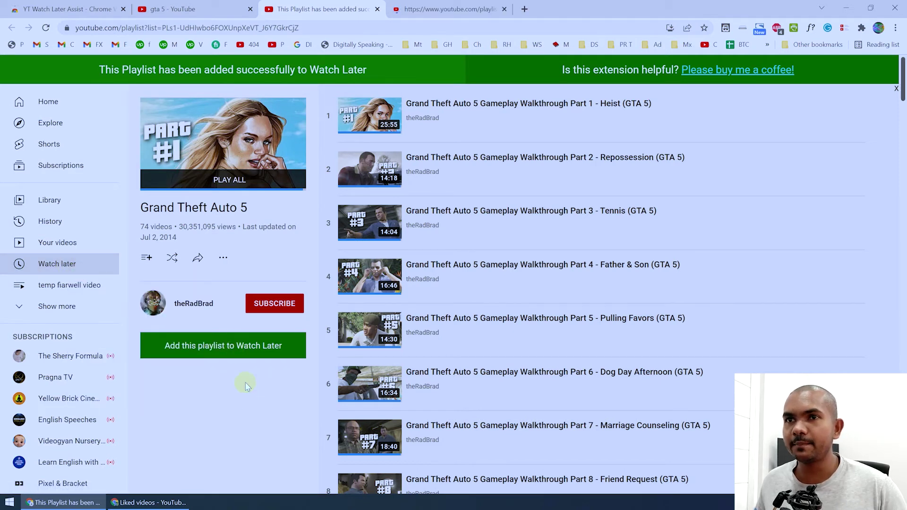
pyautogui.click(460, 6)
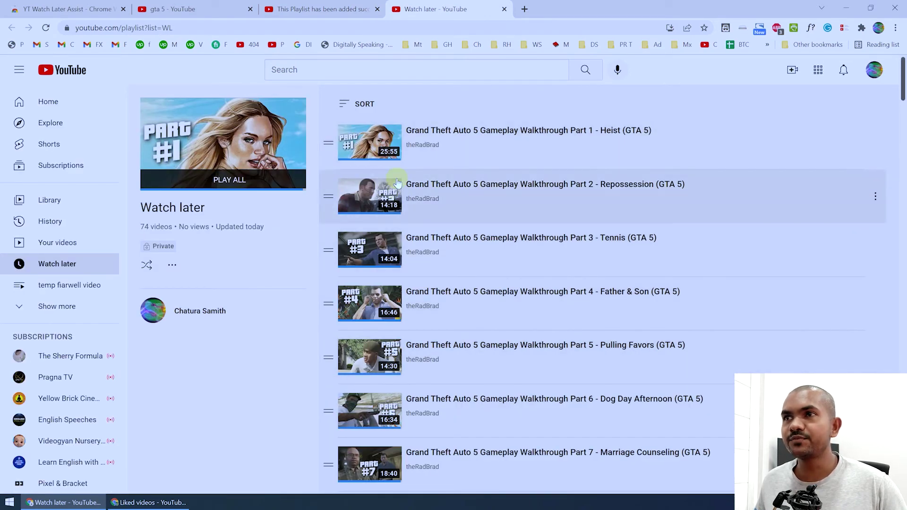
pyautogui.click(302, 9)
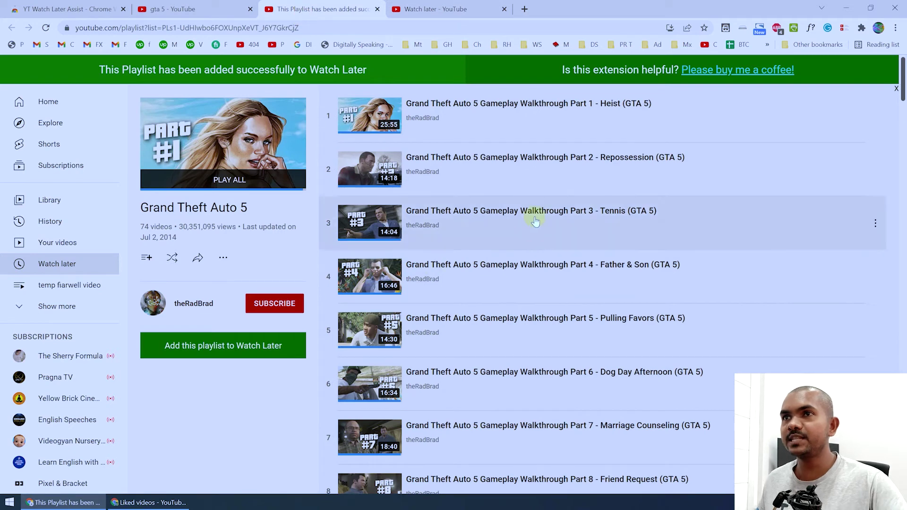
pyautogui.hotkey('ctrl', 'Tab')
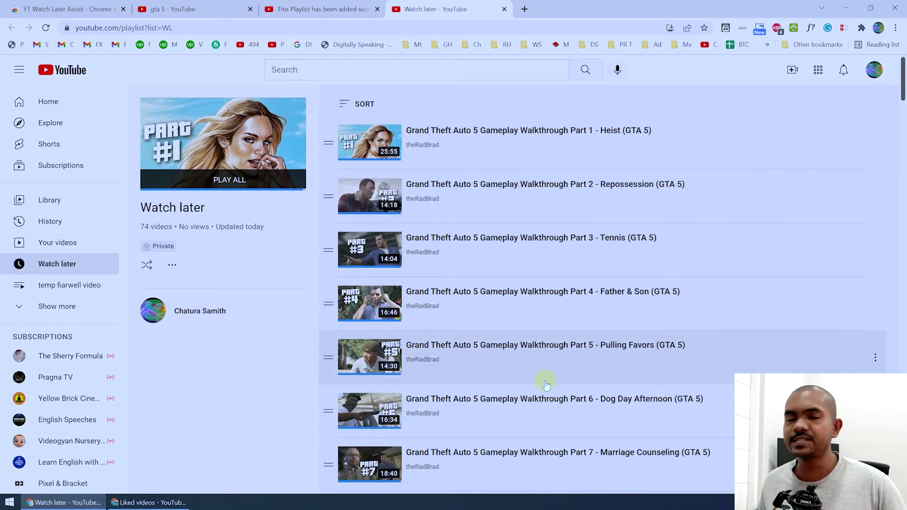